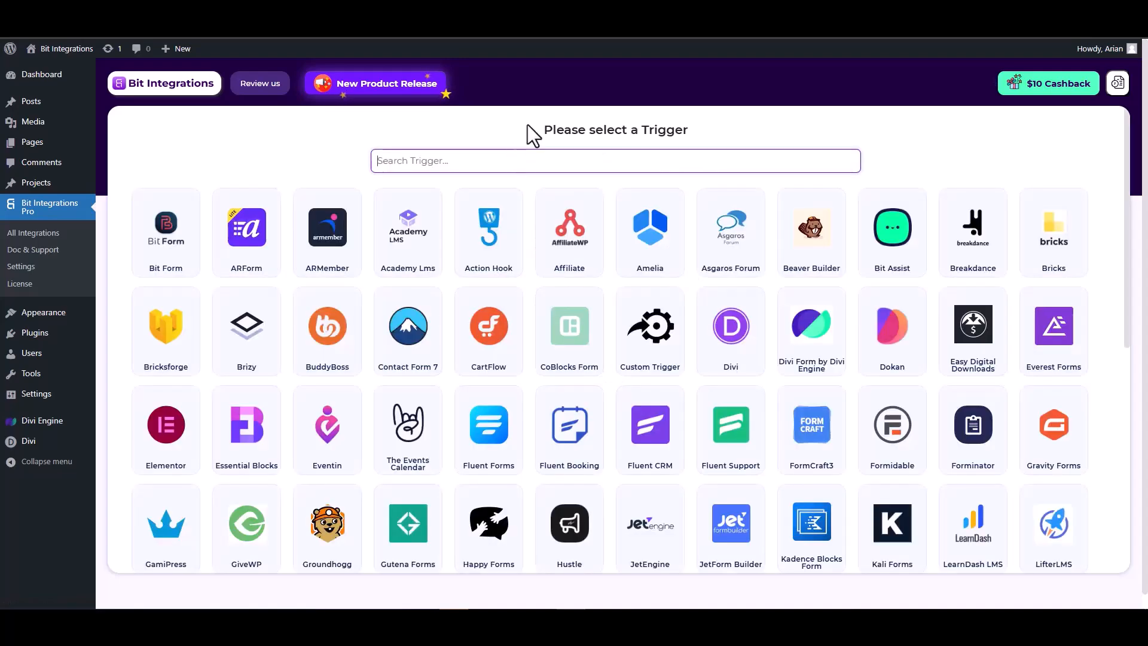
# - Search 'divi', pick Divi Form by Divi Engine as the trigger, and fetch its submission
pyautogui.write('divi')
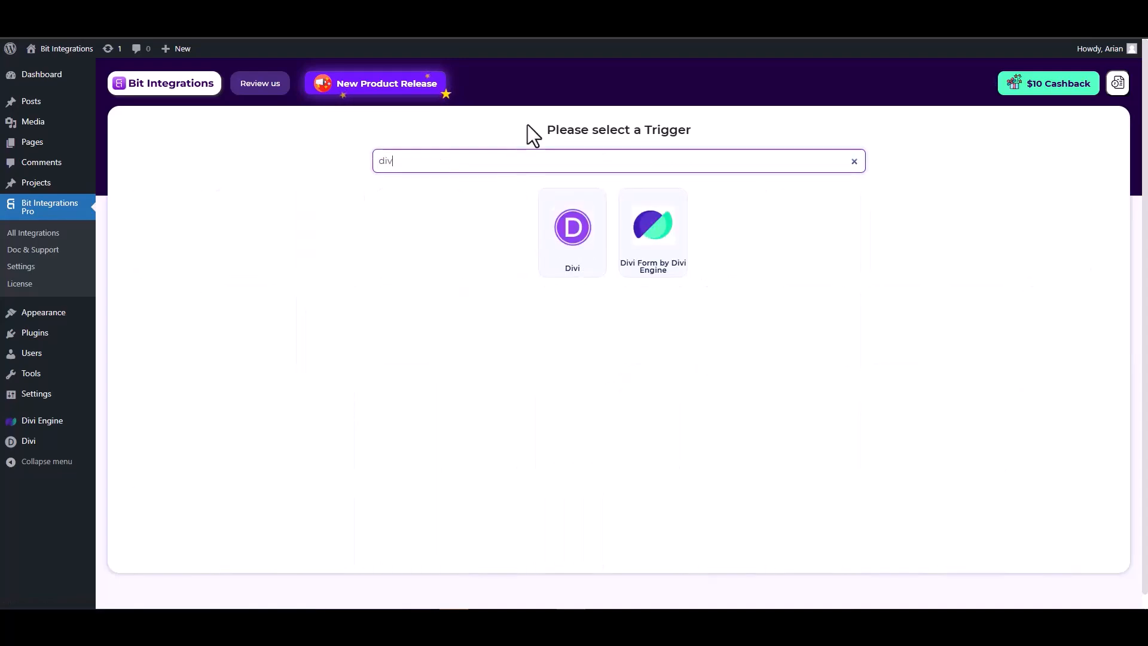
pyautogui.click(655, 258)
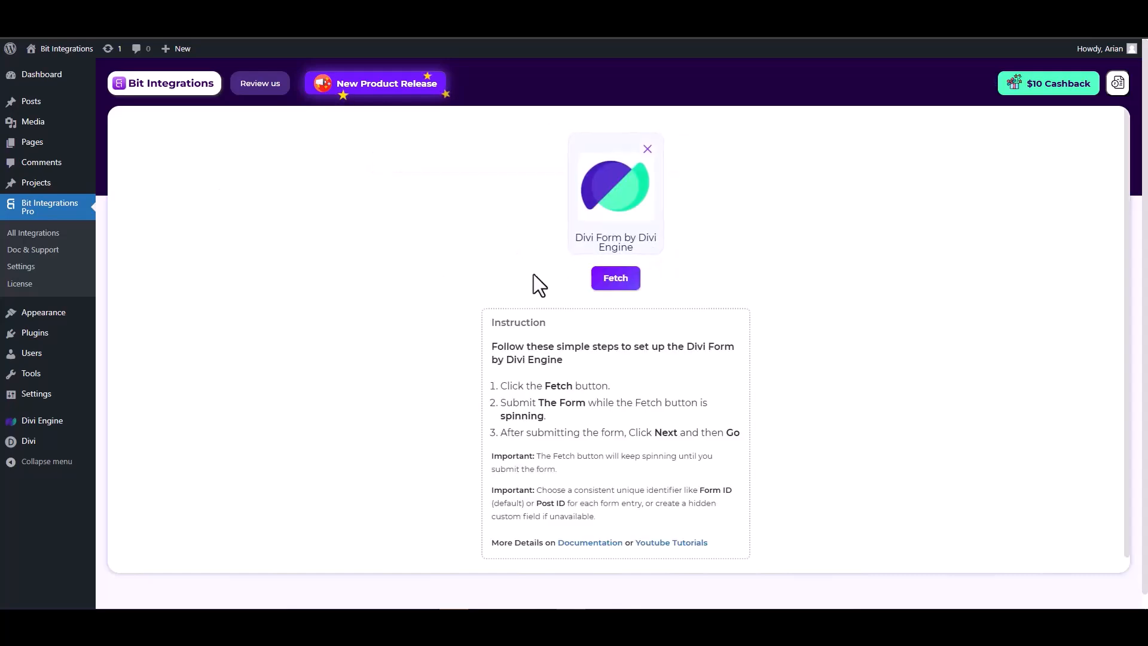
pyautogui.click(612, 279)
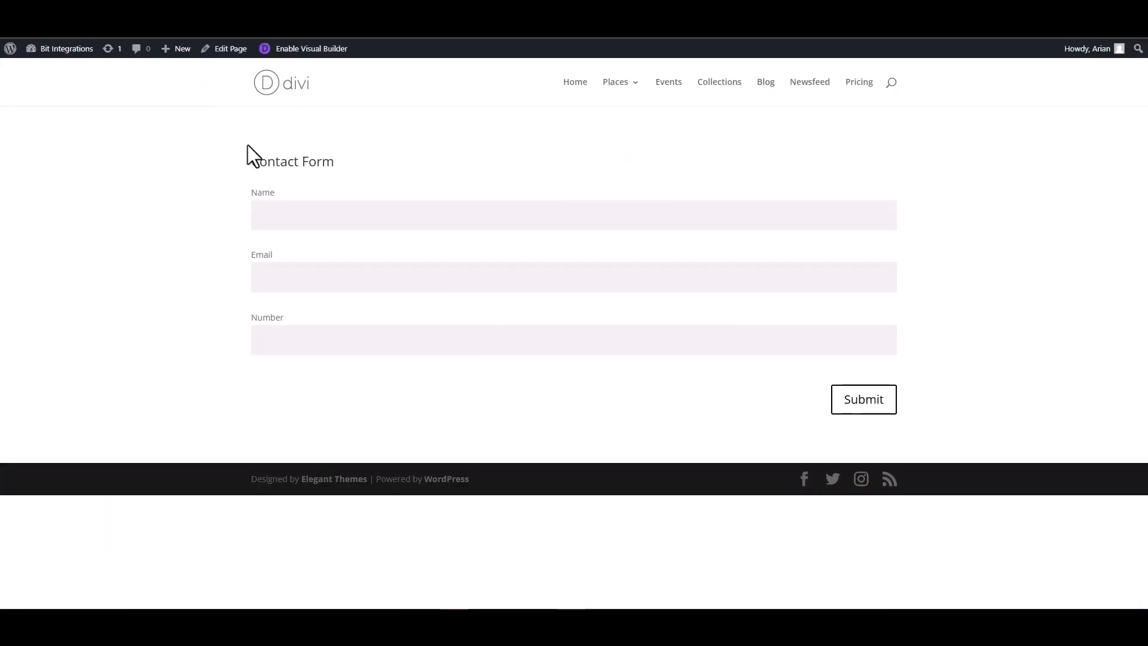
# - Submit the front-end Contact Form with name test, a test e-mail address and a sample number
pyautogui.click(325, 218)
pyautogui.click(863, 284)
pyautogui.write('test@gmail')
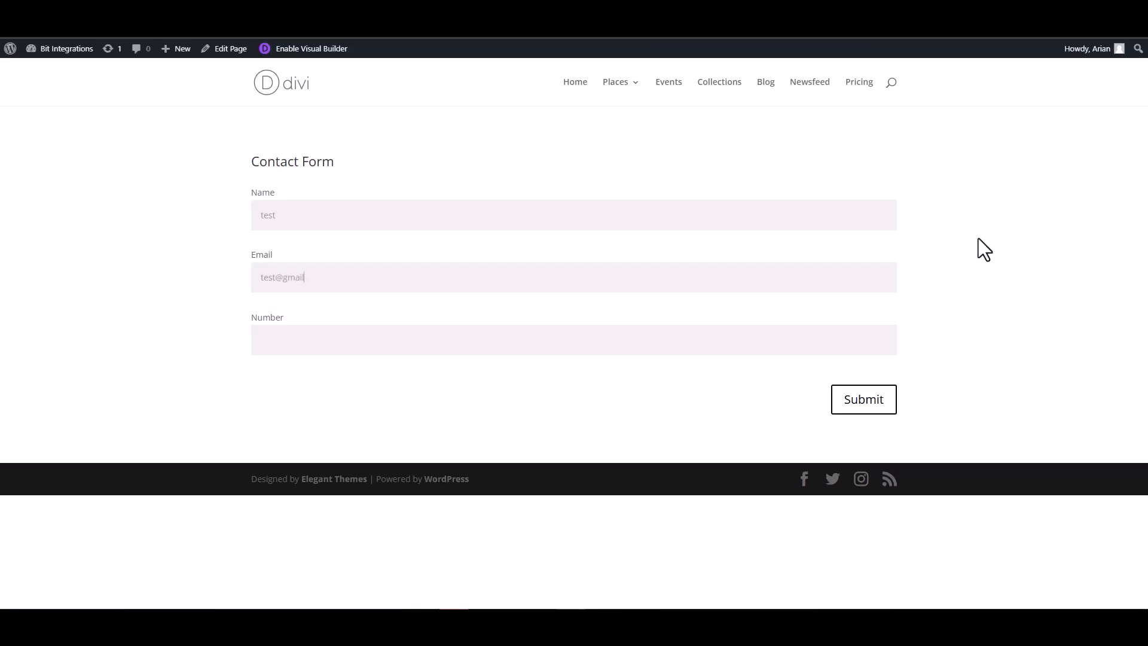
pyautogui.write('.com')
pyautogui.click(837, 338)
pyautogui.write('1234567')
pyautogui.click(851, 411)
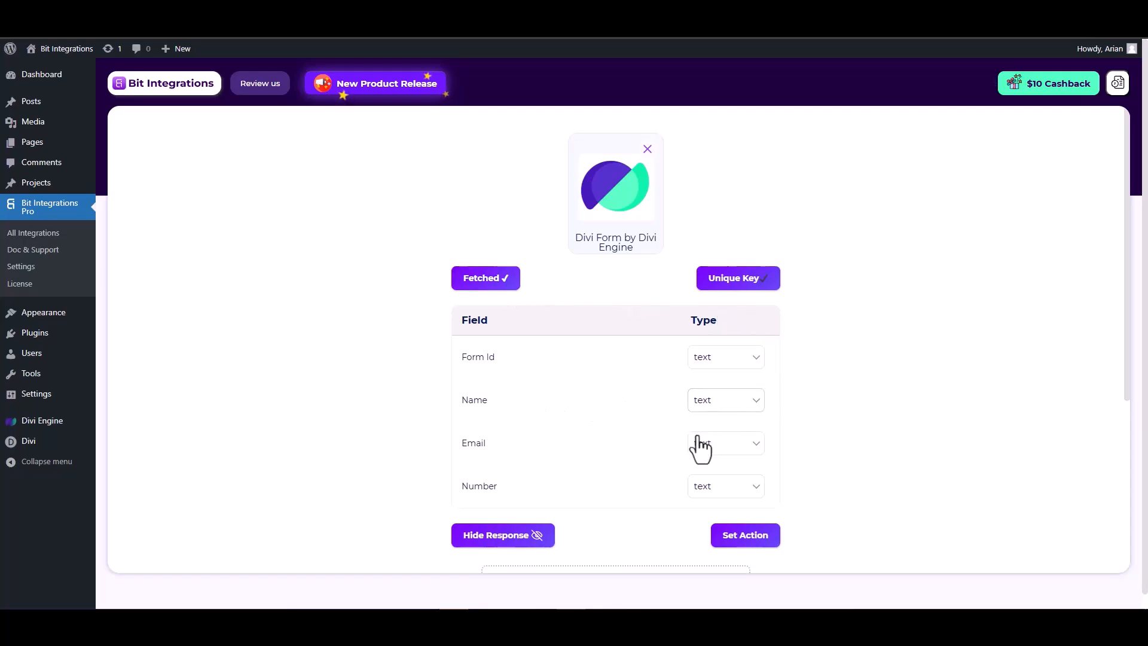
# - Set the fetched Email field's type to email and Number's to number, then continue to actions
pyautogui.scroll(-1, 705, 440)
pyautogui.click(725, 396)
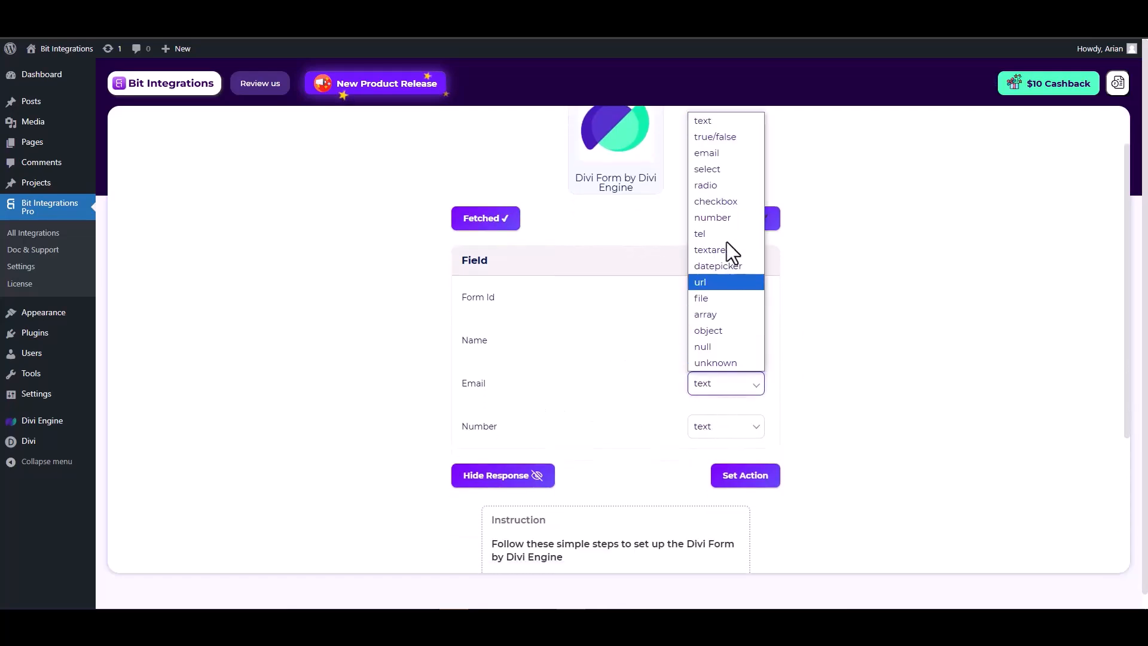
pyautogui.click(711, 157)
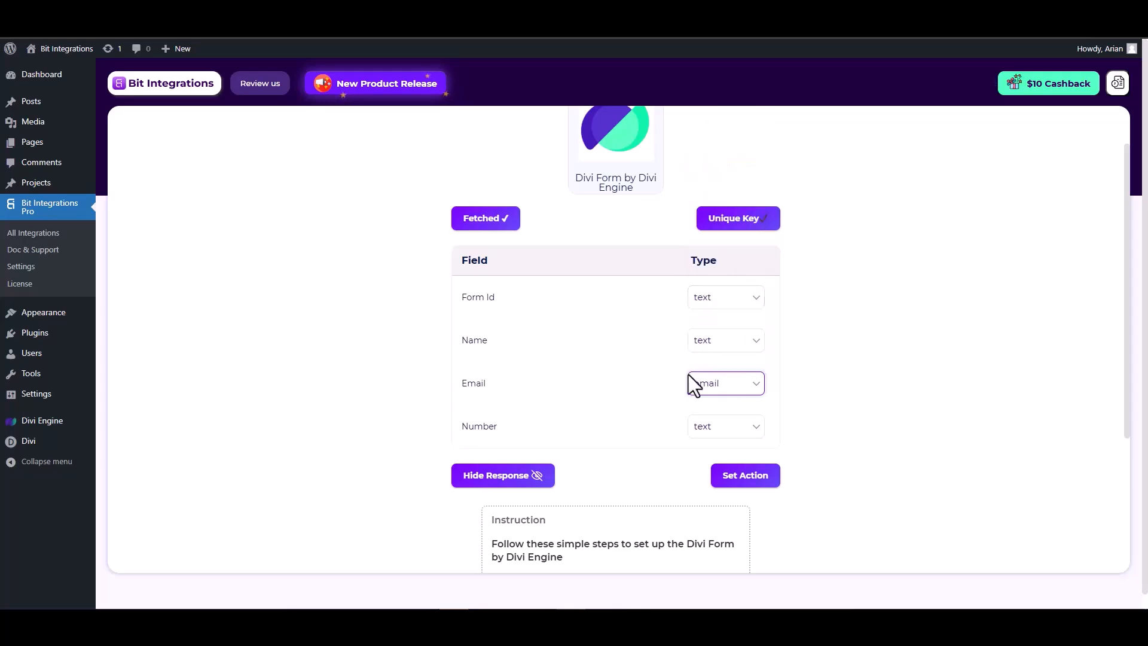
pyautogui.click(717, 434)
pyautogui.click(716, 261)
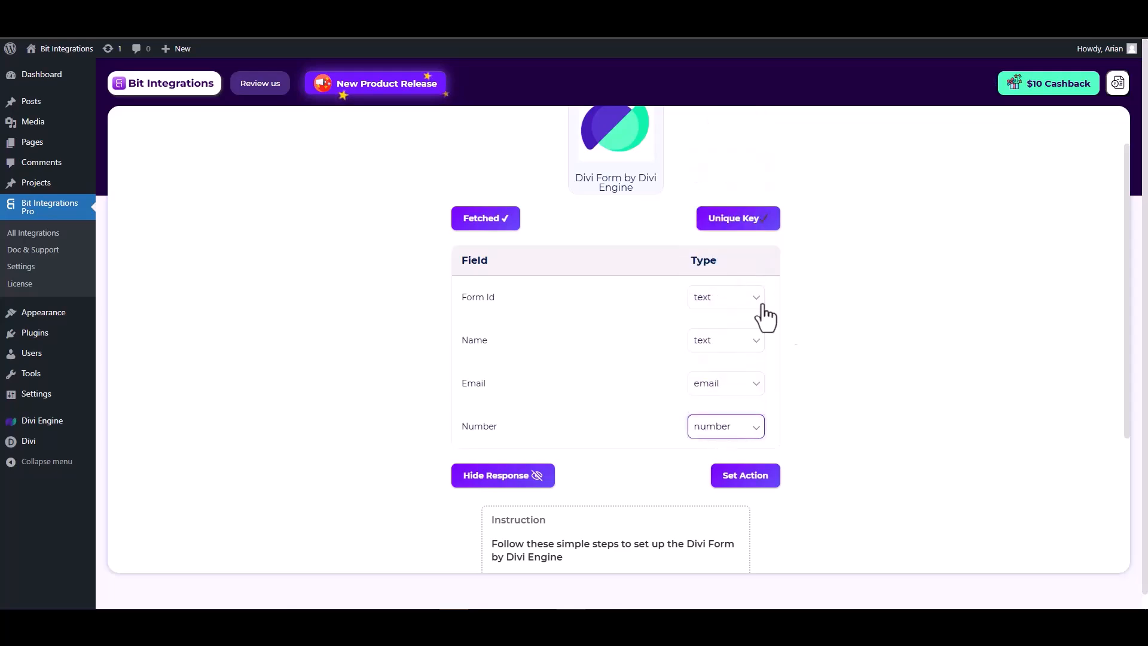
pyautogui.click(746, 476)
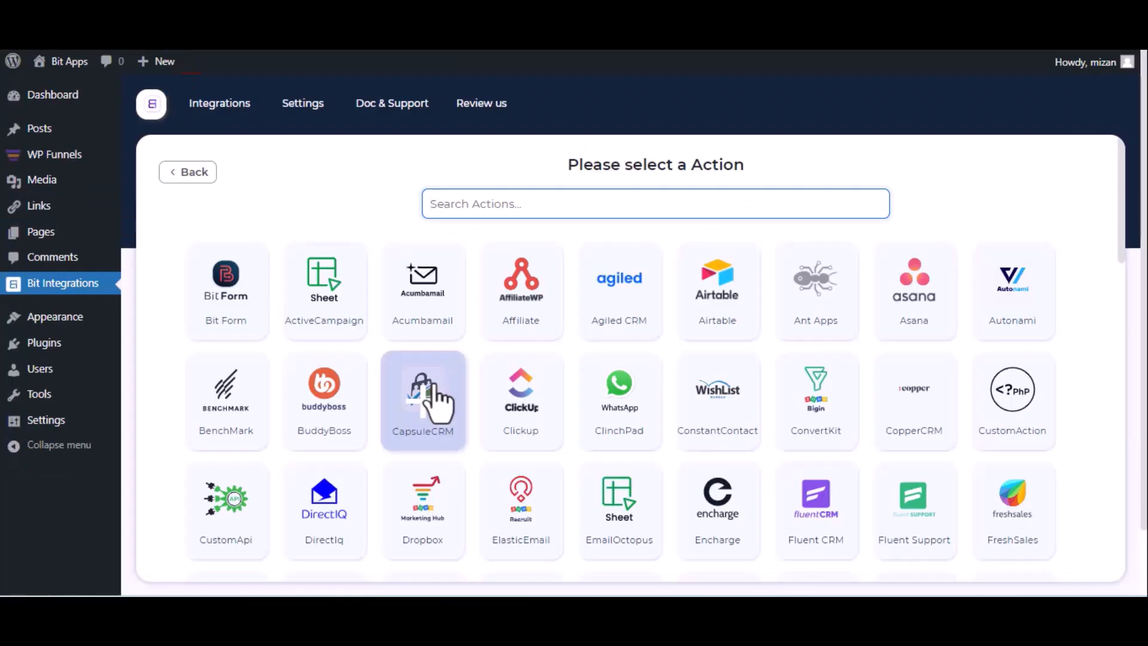
# - Search 'mo', choose Moosend as the action, and follow its API key help link
pyautogui.write('mo')
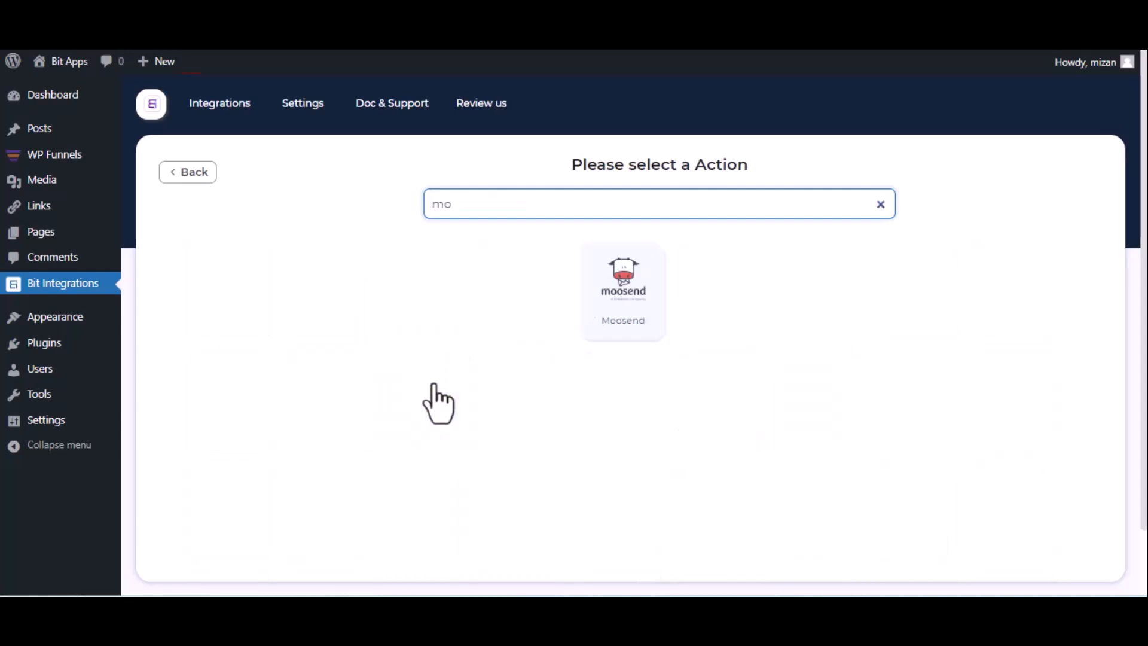
pyautogui.click(605, 296)
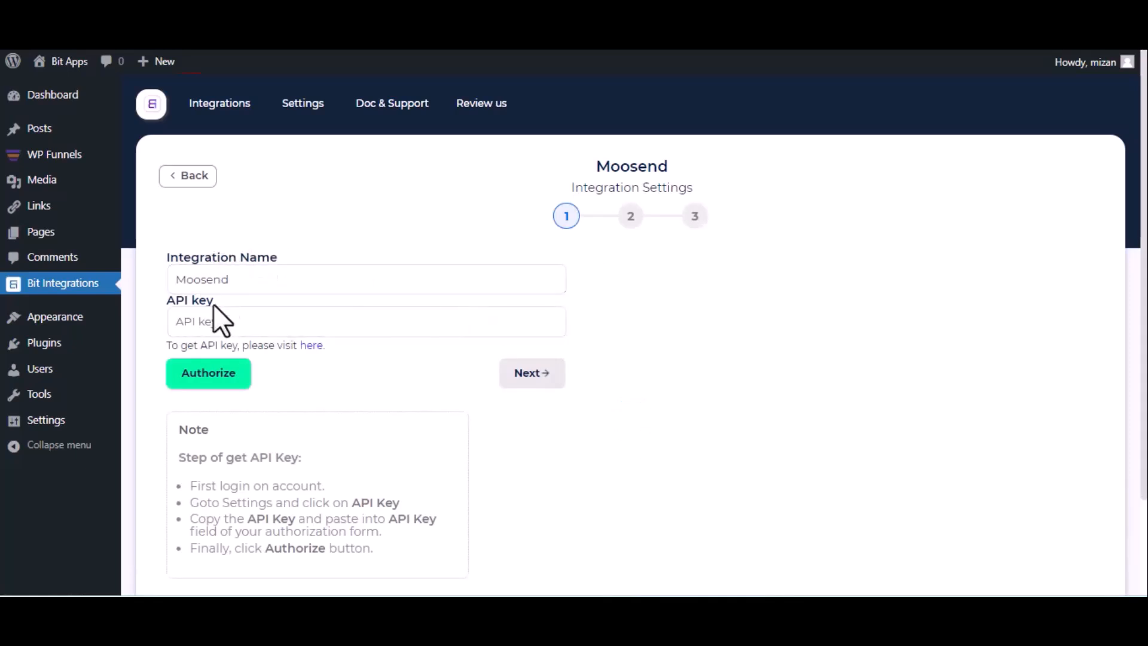
pyautogui.click(319, 353)
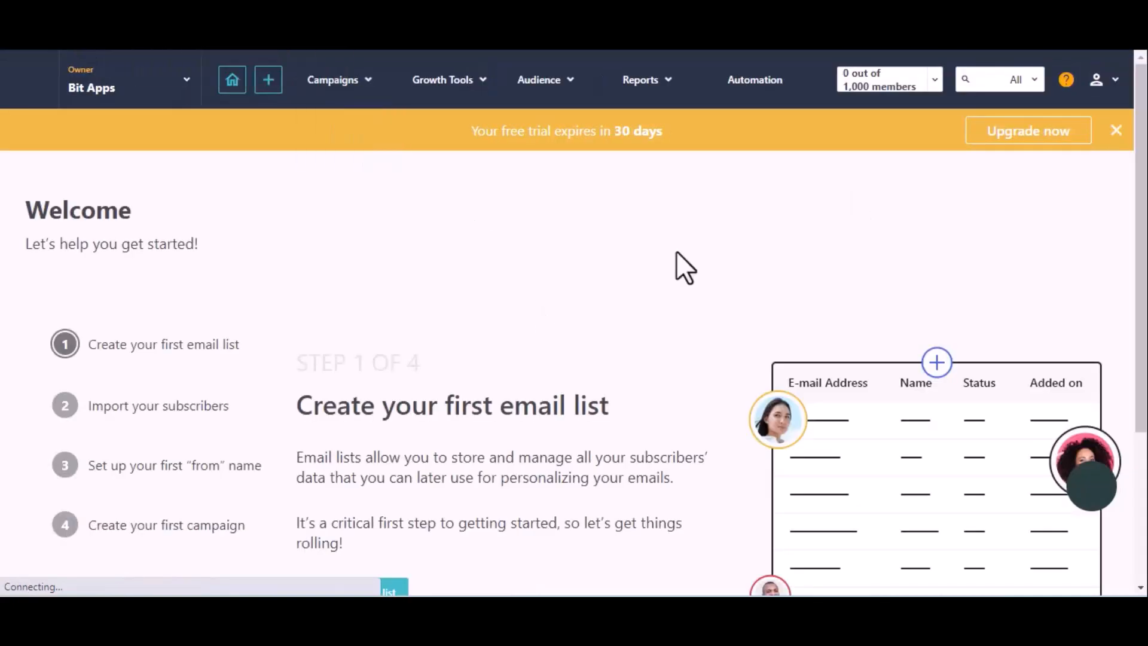
pyautogui.moveTo(1109, 85)
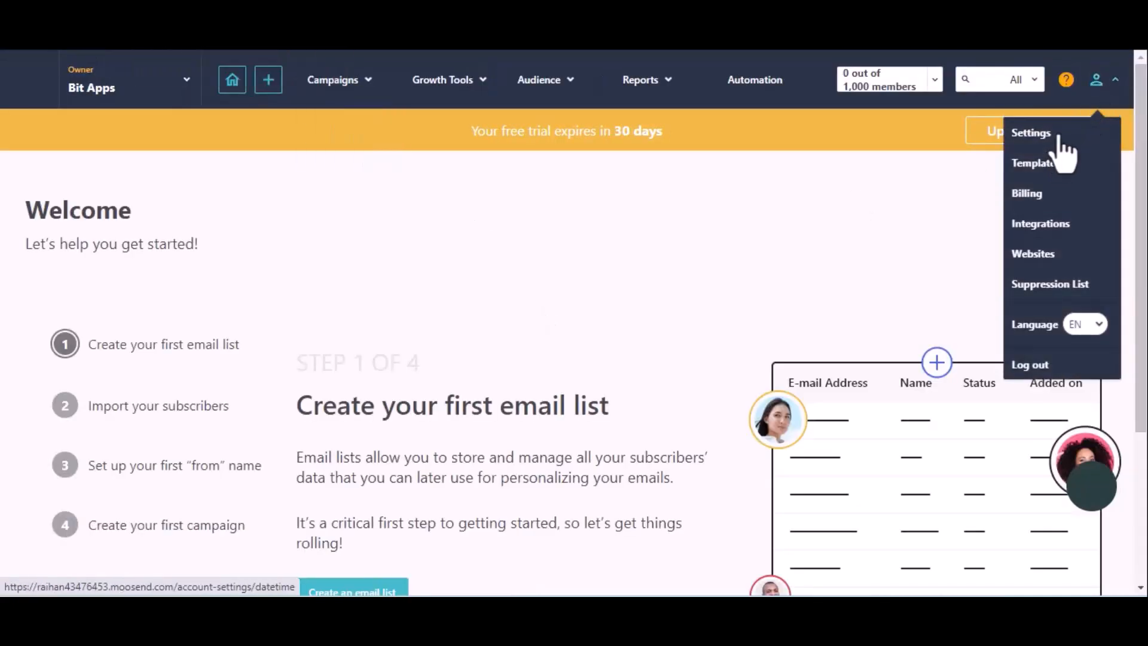
pyautogui.click(1059, 138)
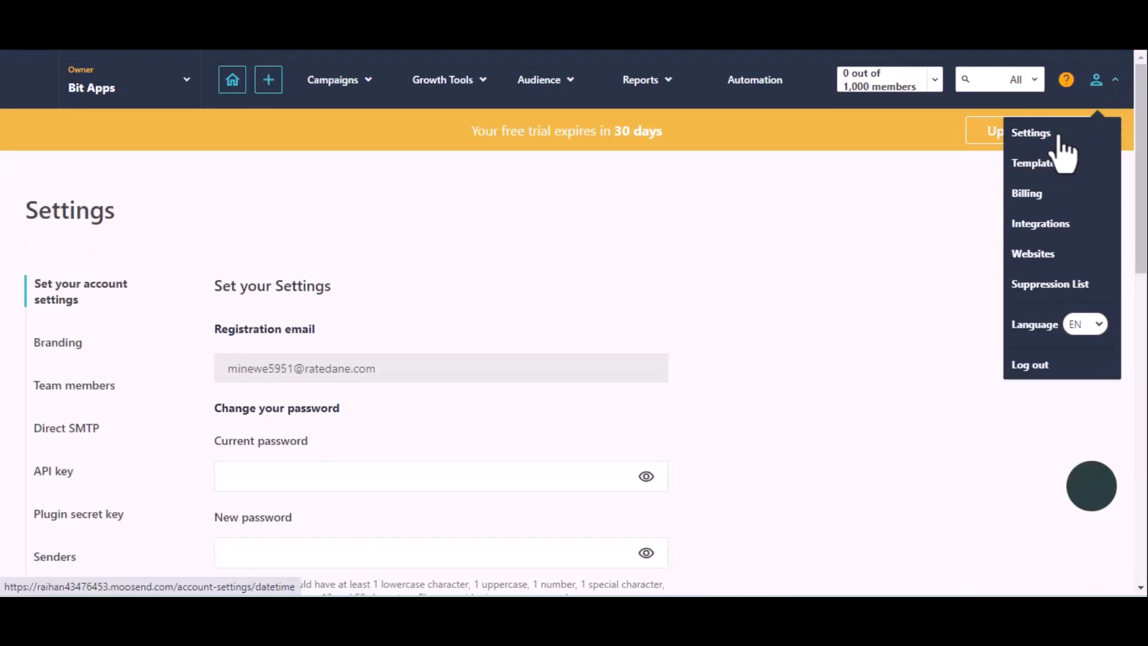
pyautogui.click(53, 472)
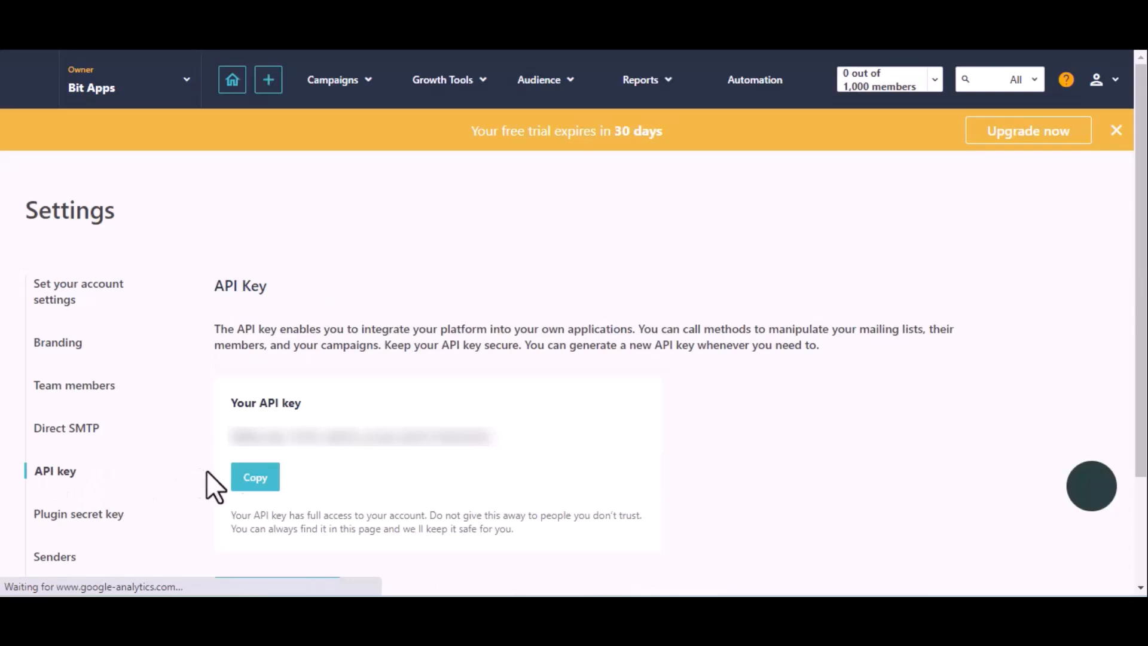
pyautogui.click(254, 481)
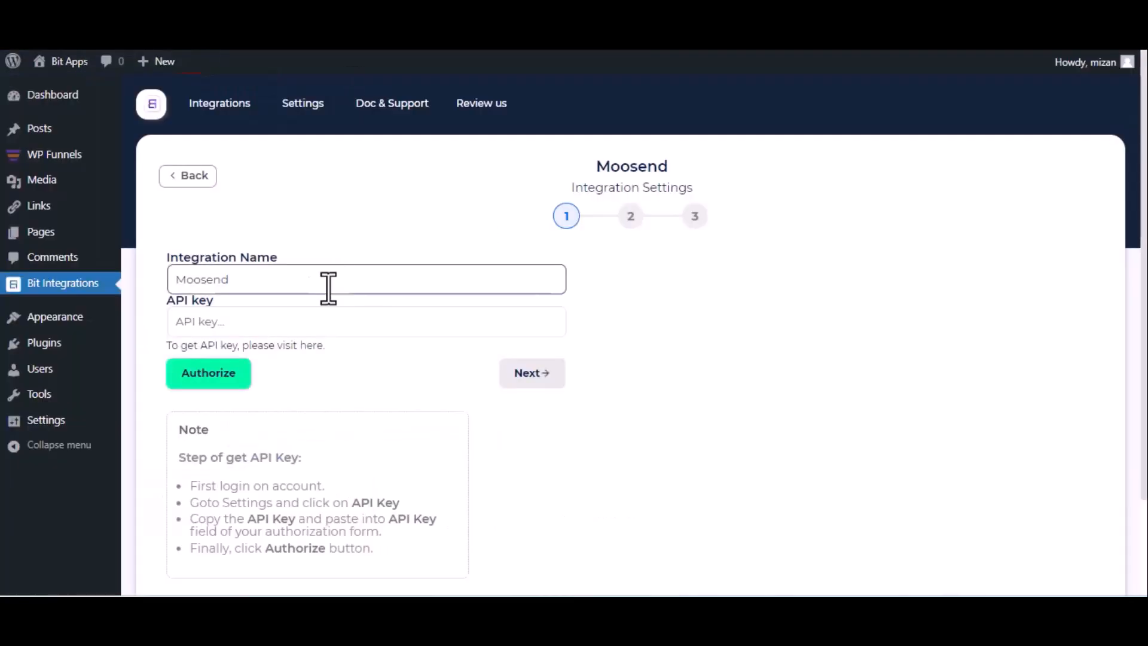
pyautogui.click(289, 321)
# - Paste the Moosend API key, authorize the connection, and advance to step 2
pyautogui.hotkey('ctrl', 'v')
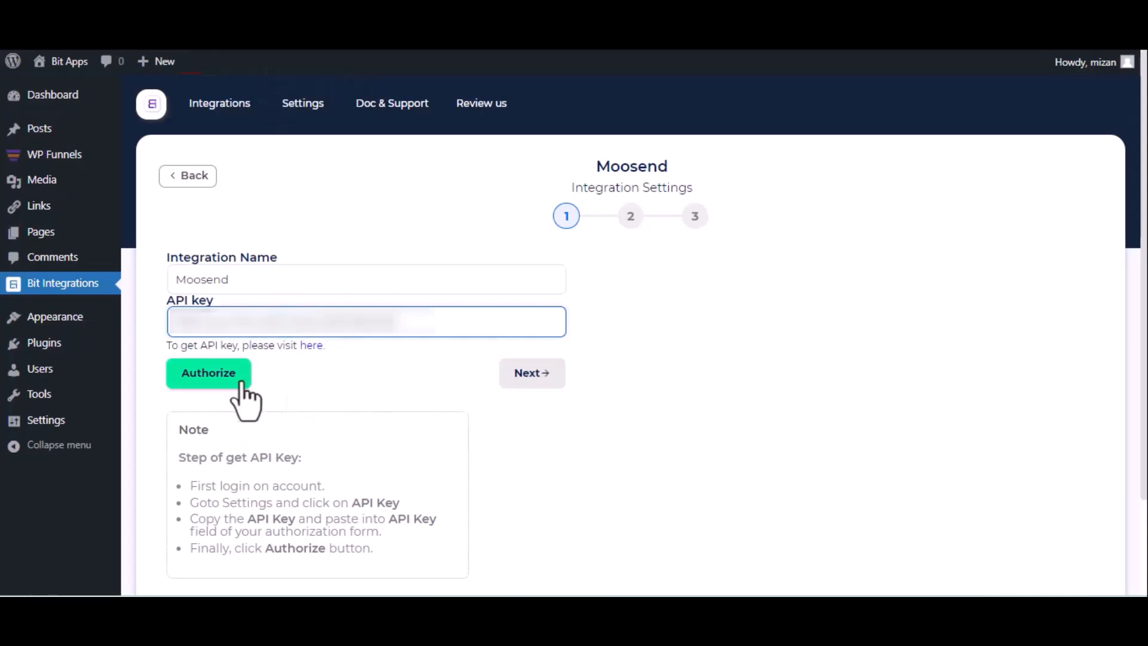
pyautogui.click(229, 382)
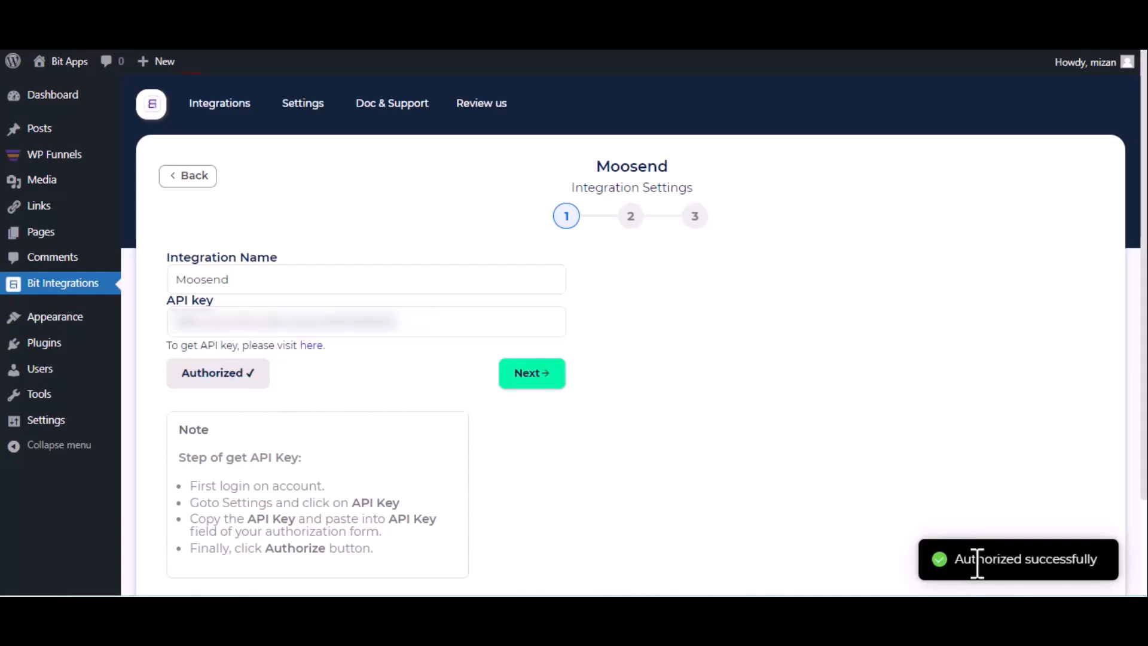
pyautogui.click(531, 378)
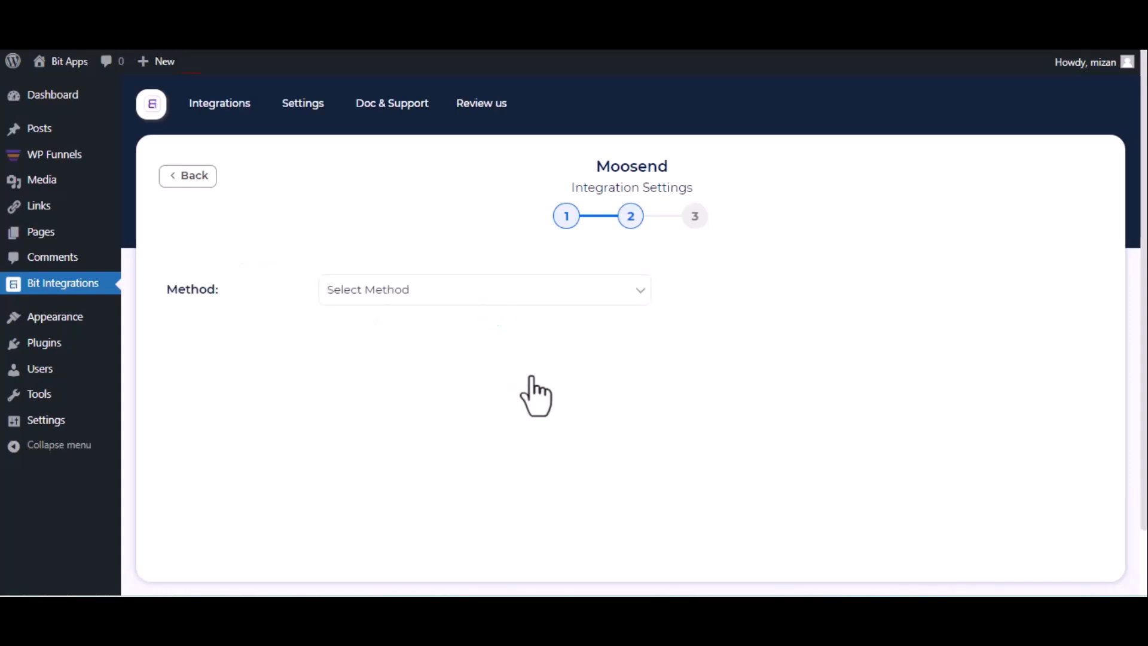
# - Choose the Subscribe method and the first mailing list, and map the form's email field to Email
pyautogui.click(371, 302)
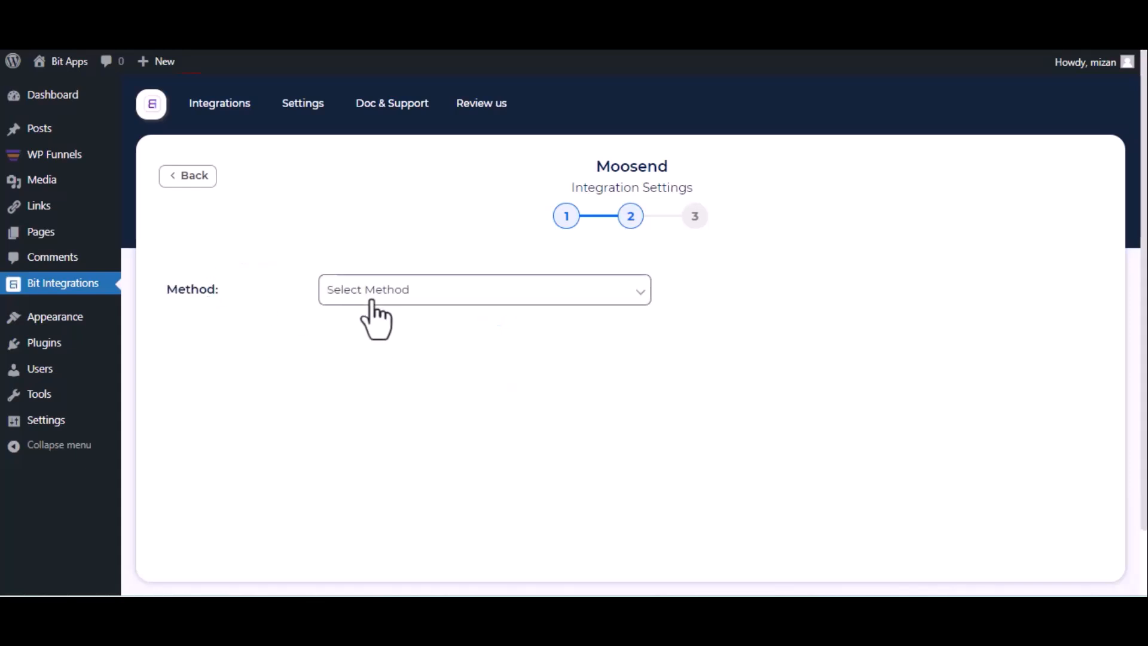
pyautogui.click(372, 330)
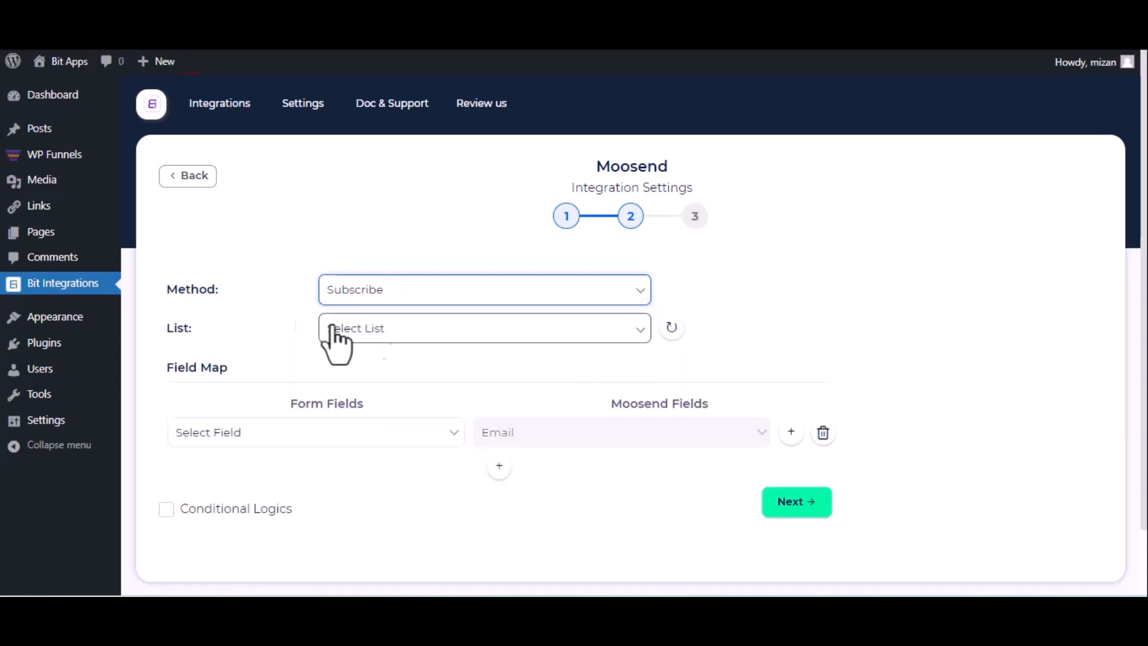
pyautogui.click(371, 338)
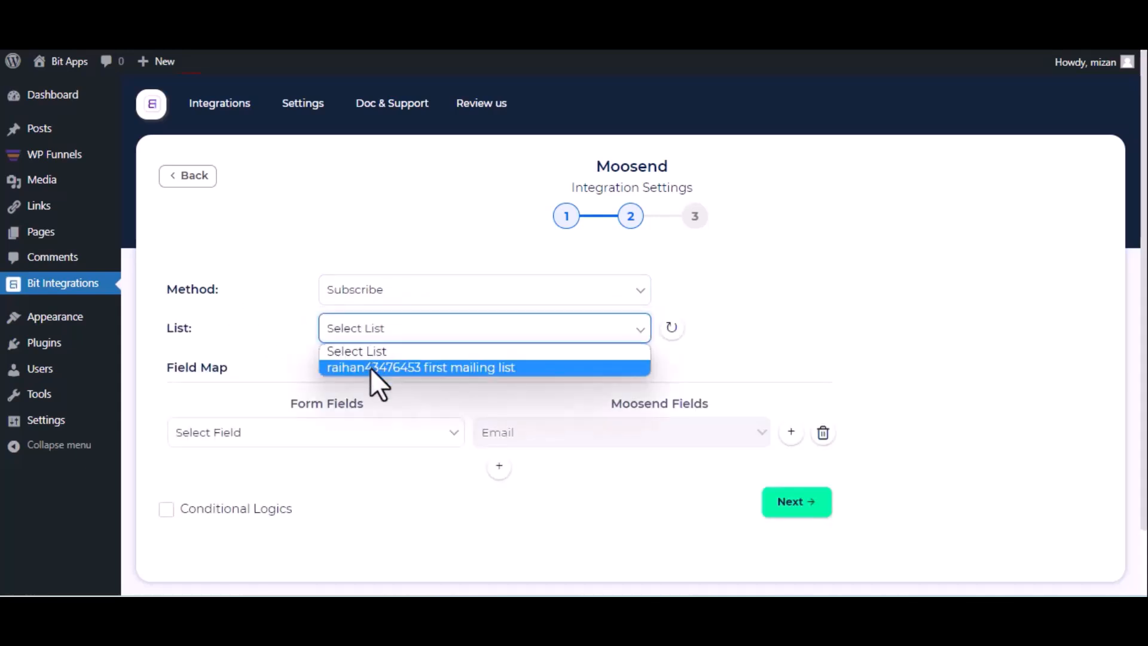
pyautogui.click(371, 368)
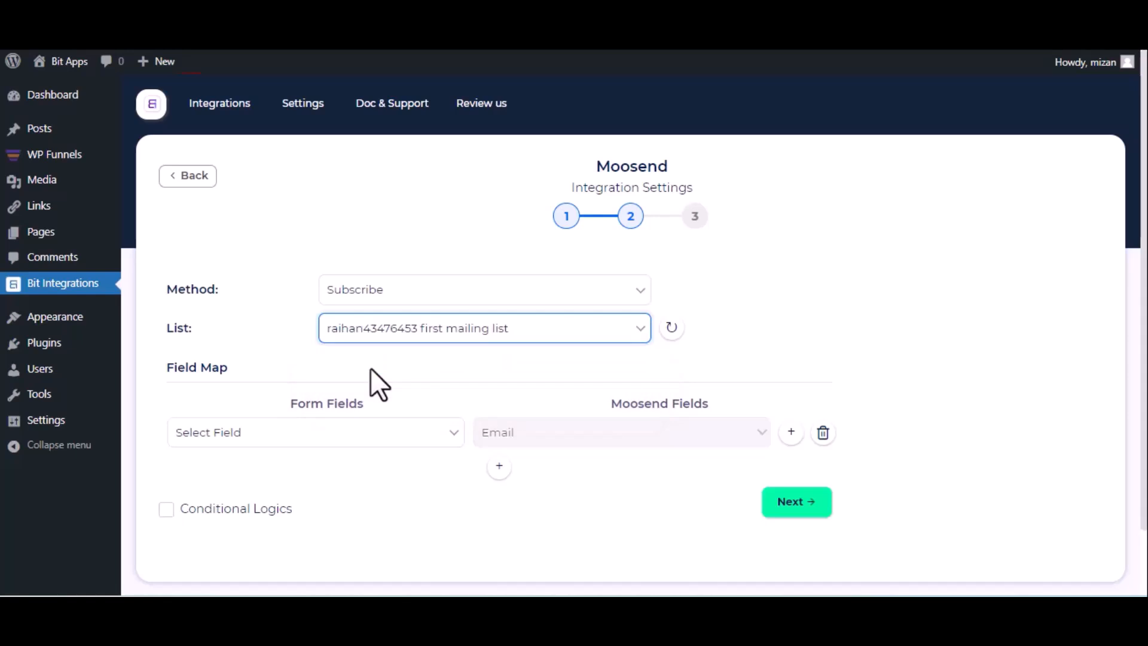
pyautogui.scroll(-2, 370, 368)
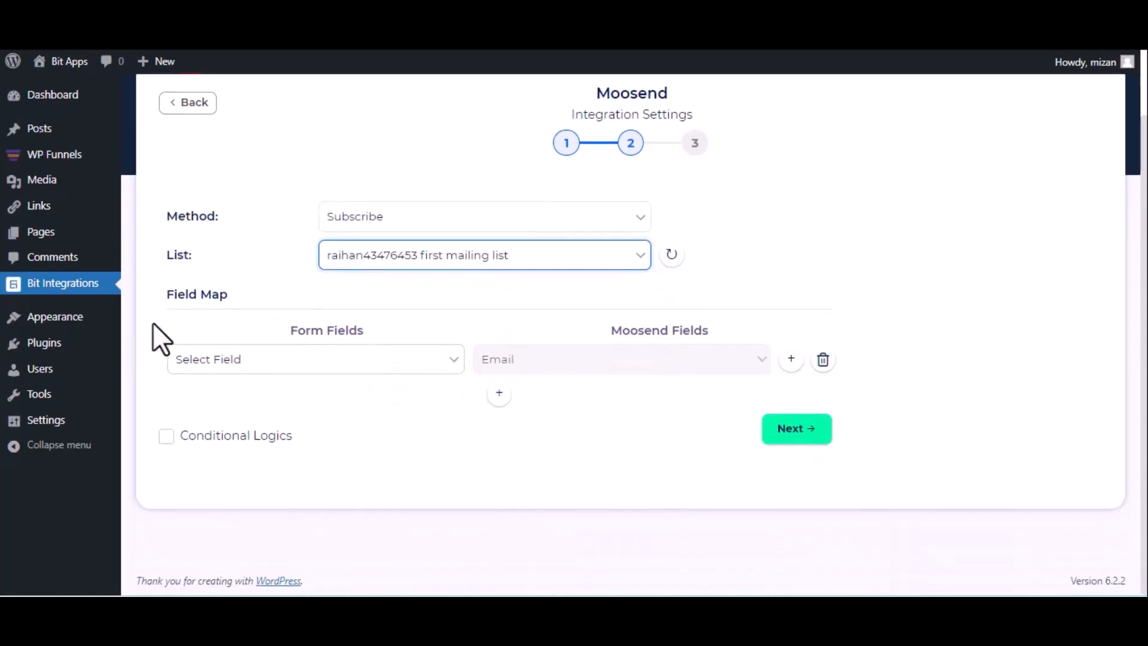
pyautogui.click(318, 359)
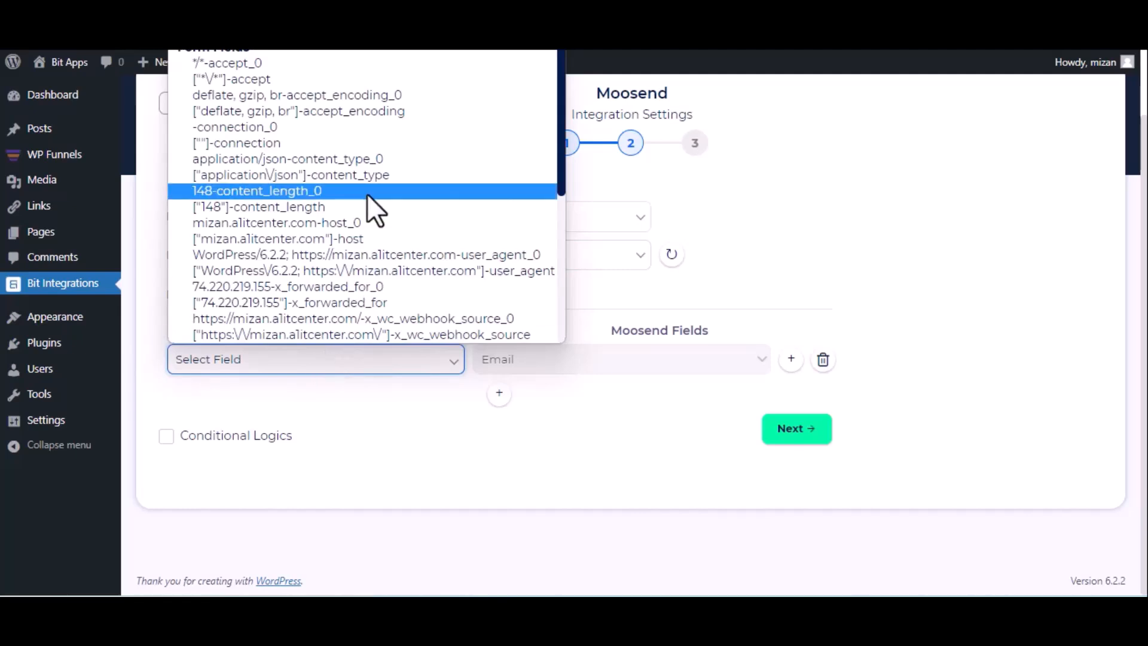
pyautogui.scroll(-5, 367, 194)
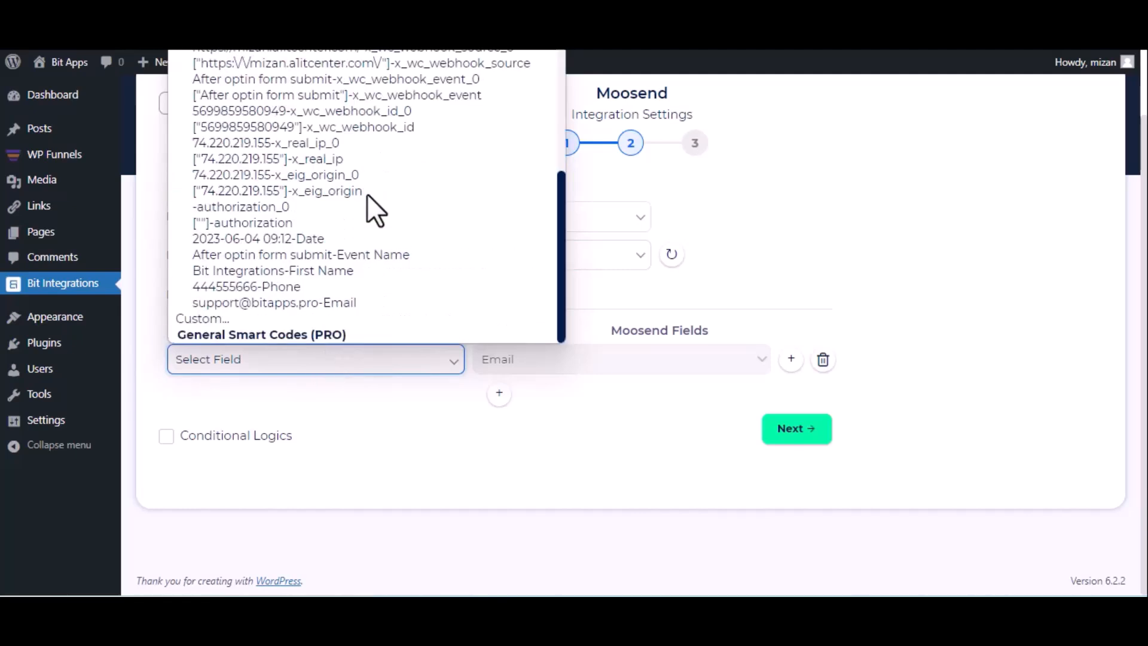
pyautogui.click(312, 275)
pyautogui.click(333, 304)
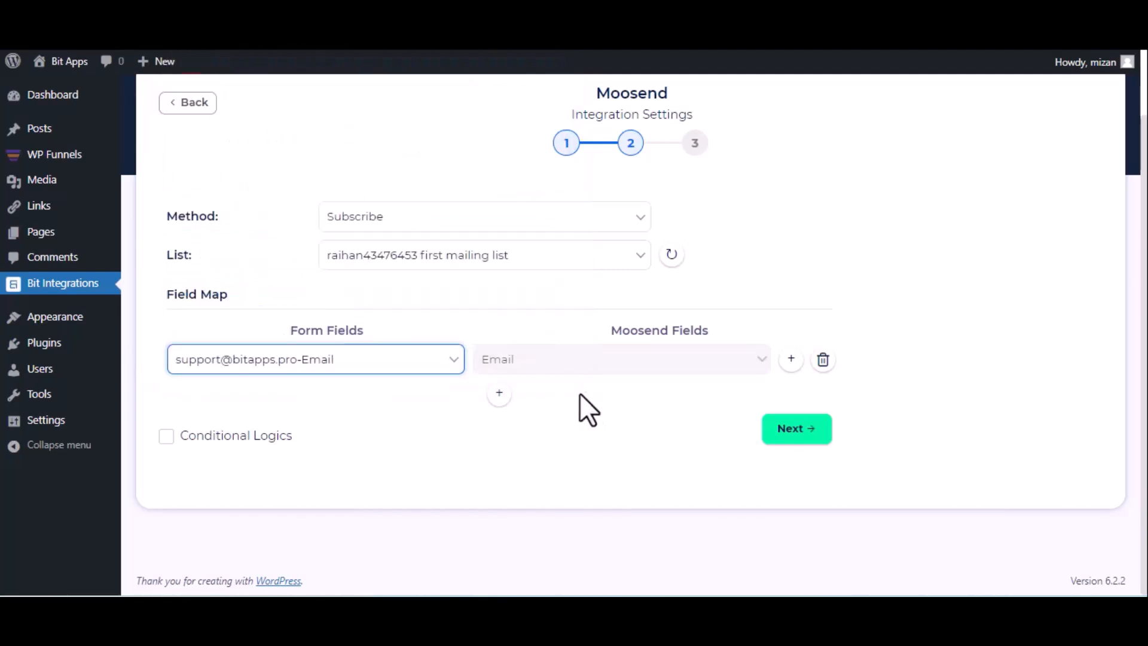
# - Add a mapping row linking First Name to Moosend Name, then finish and save the integration
pyautogui.click(499, 393)
pyautogui.click(498, 396)
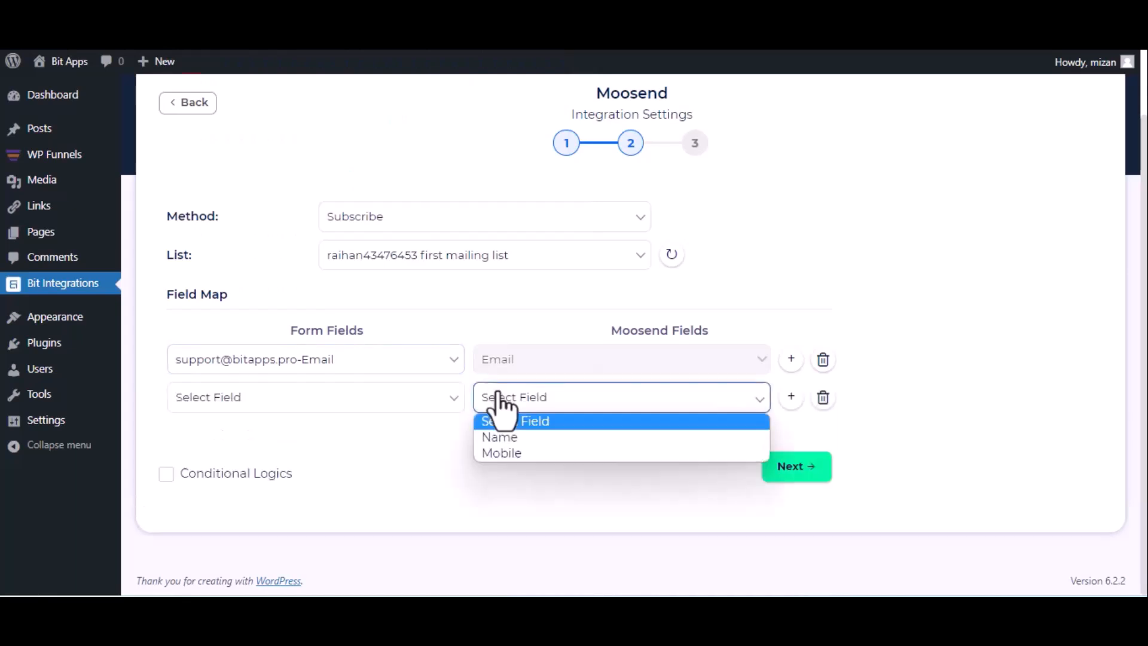
pyautogui.click(504, 439)
pyautogui.click(417, 398)
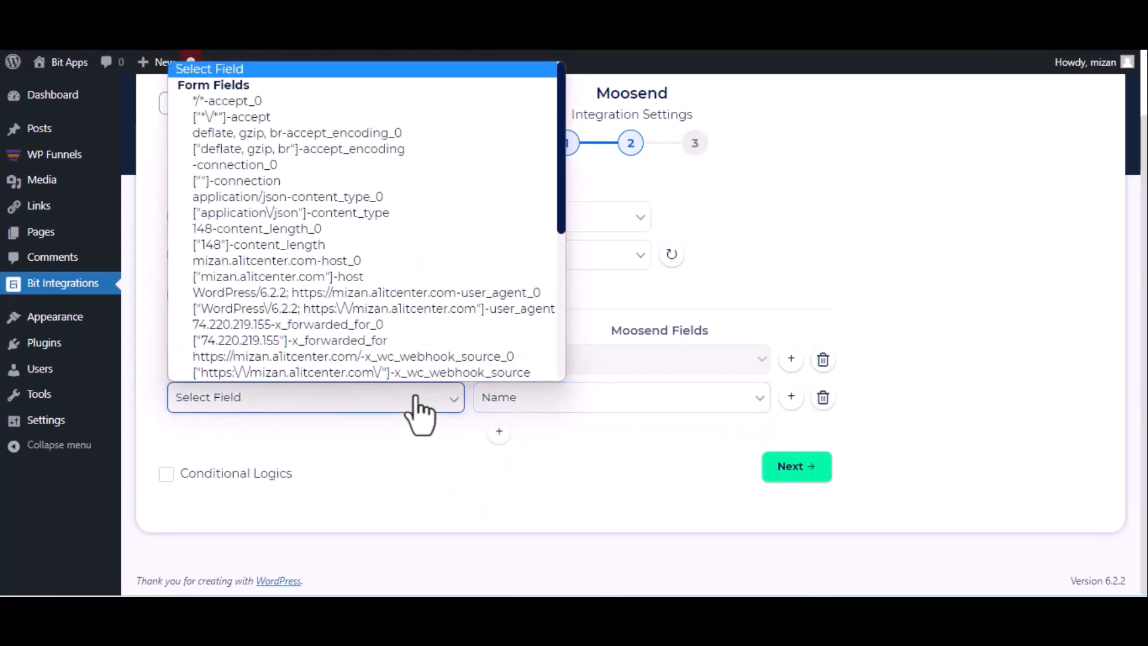
pyautogui.scroll(-5, 338, 259)
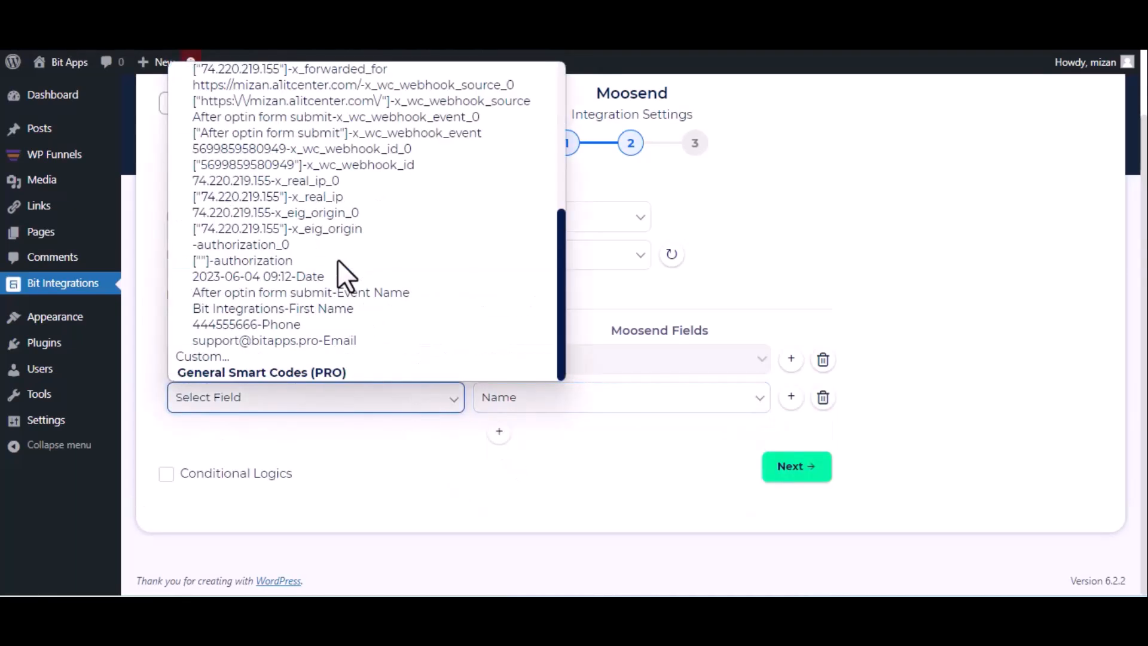
pyautogui.click(303, 313)
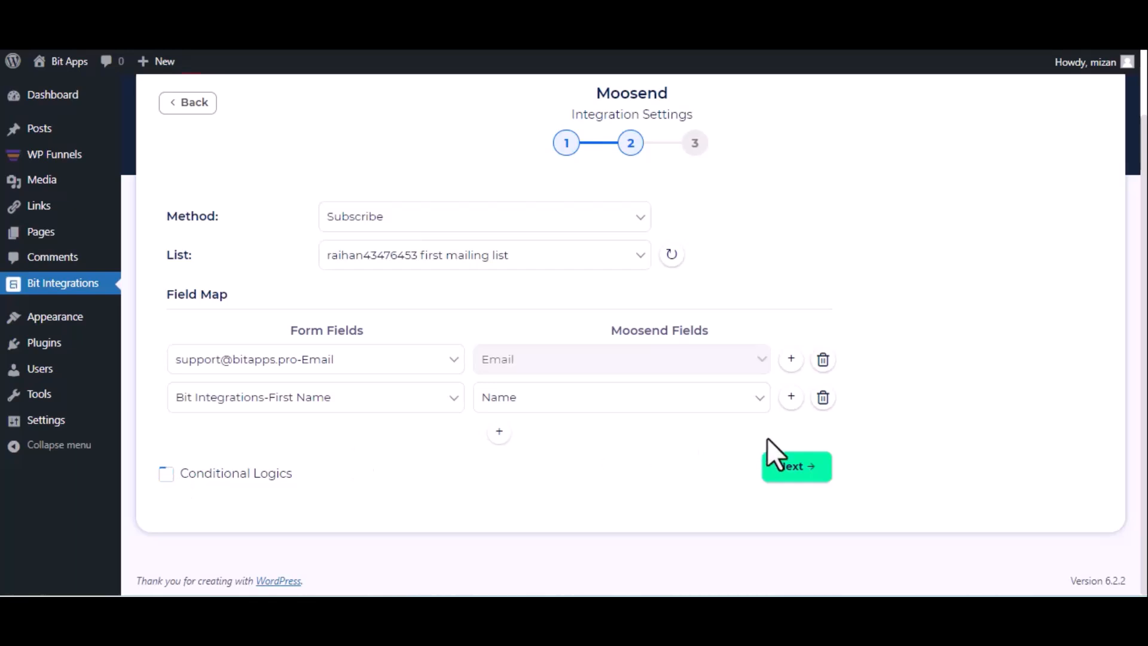
pyautogui.click(790, 466)
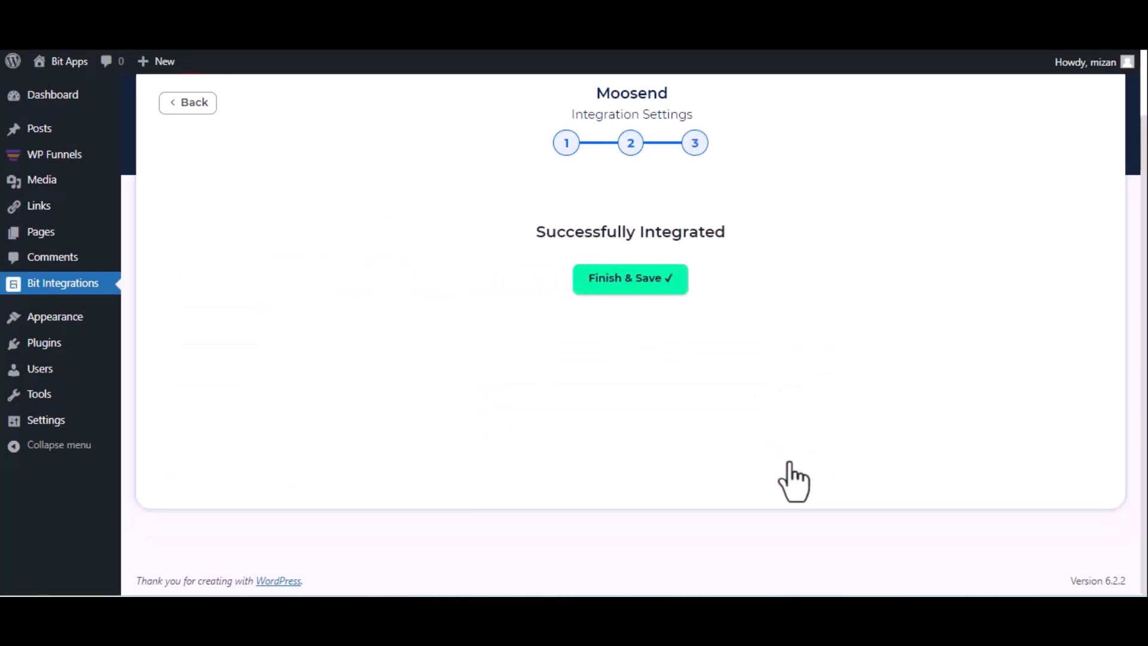
pyautogui.click(609, 286)
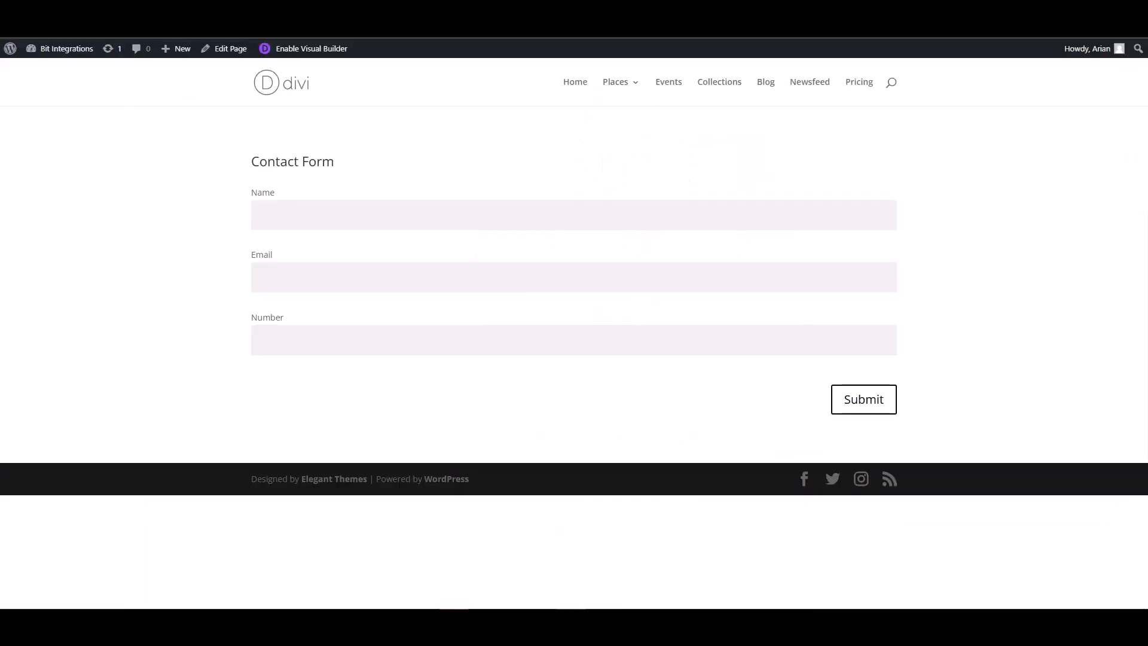
# - Submit the Divi contact form with name 'Bit Integrations', a support e-mail address and a phone number
pyautogui.click(348, 217)
pyautogui.write('Bit Integrations')
pyautogui.click(845, 271)
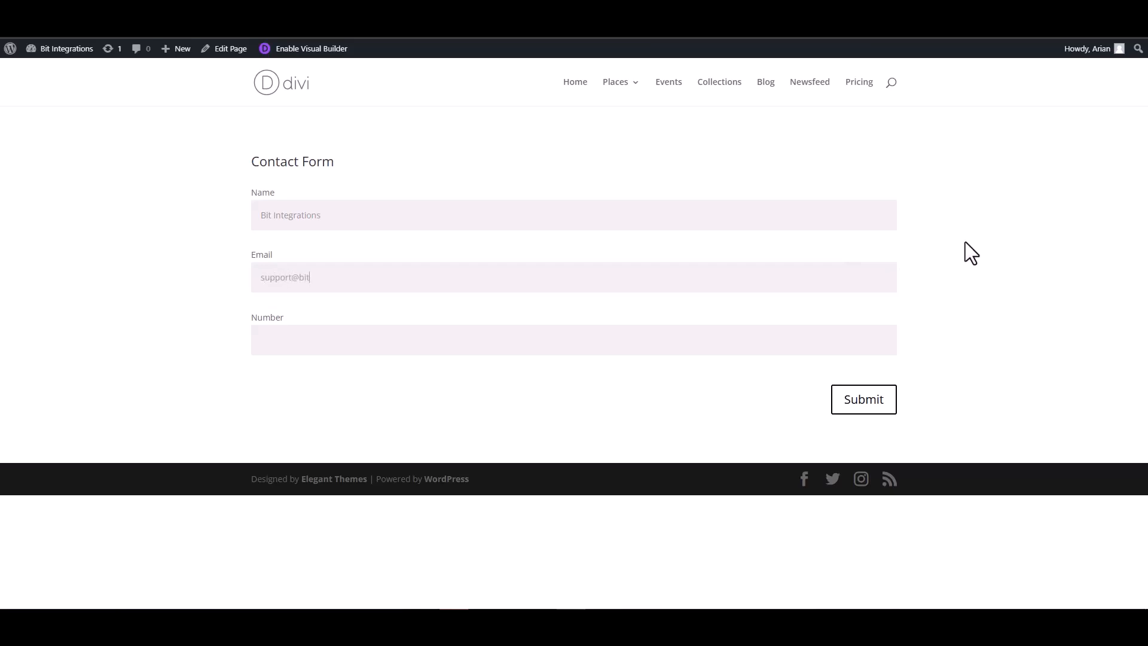
pyautogui.click(823, 341)
pyautogui.write('444555666')
pyautogui.click(867, 398)
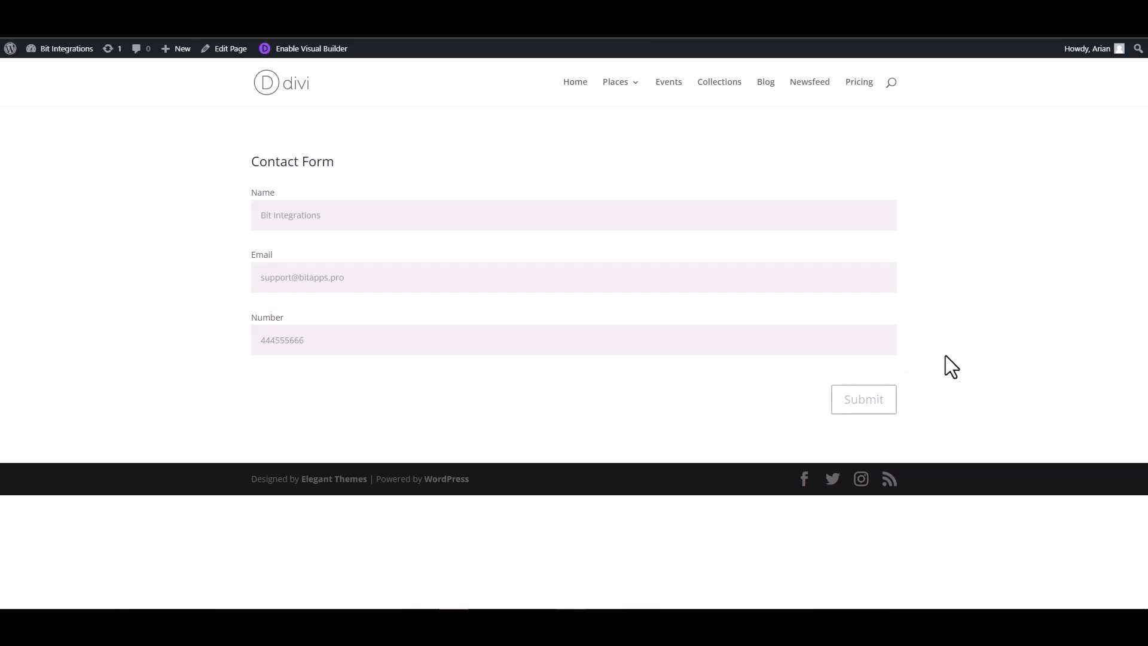